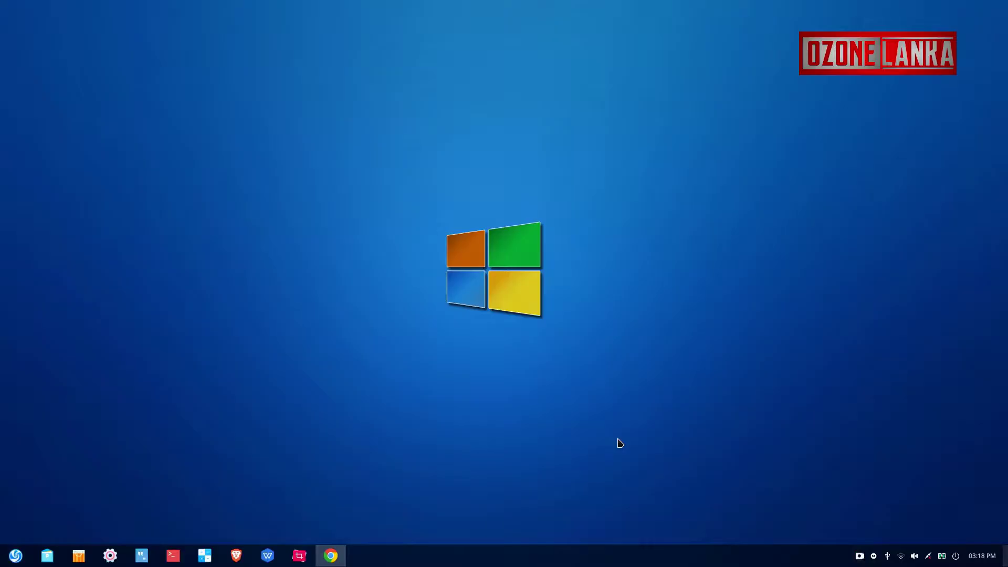
- Connect to the WIFI Printer wireless network using its Wi-Fi password
{"action": "left_click", "coordinate": [901, 555]}
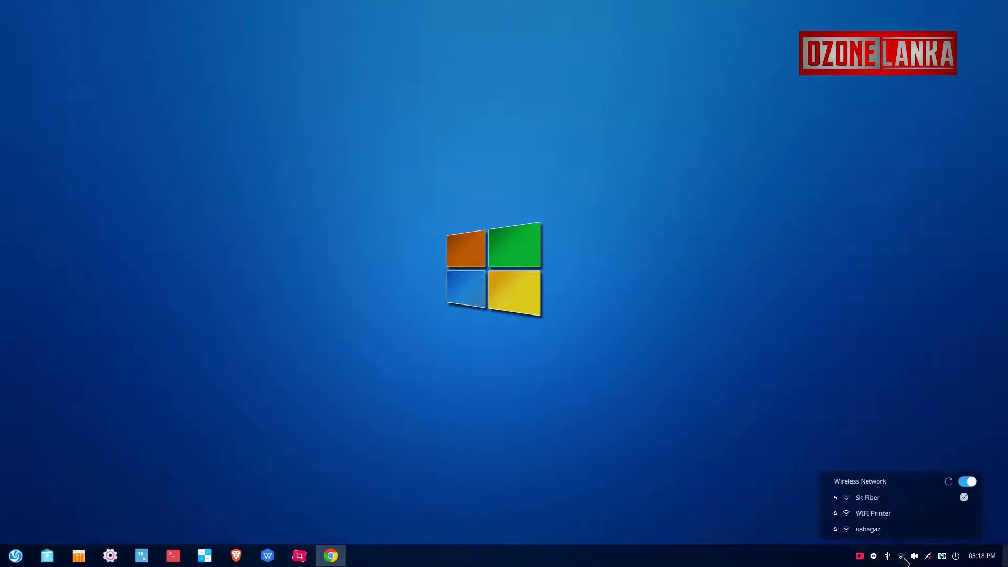
{"action": "left_click", "coordinate": [872, 513]}
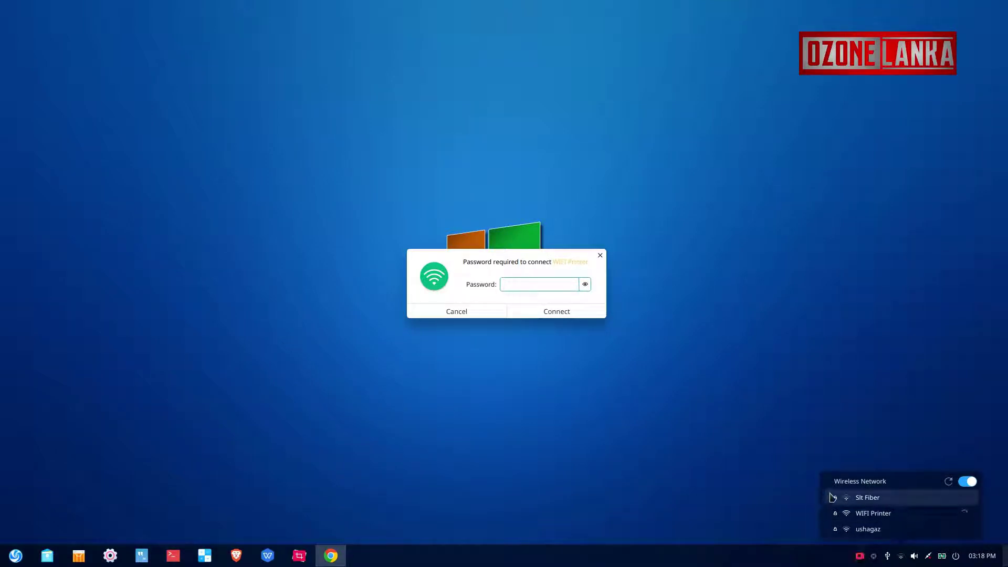
{"action": "type", "text": "*********"}
{"action": "left_click", "coordinate": [558, 314]}
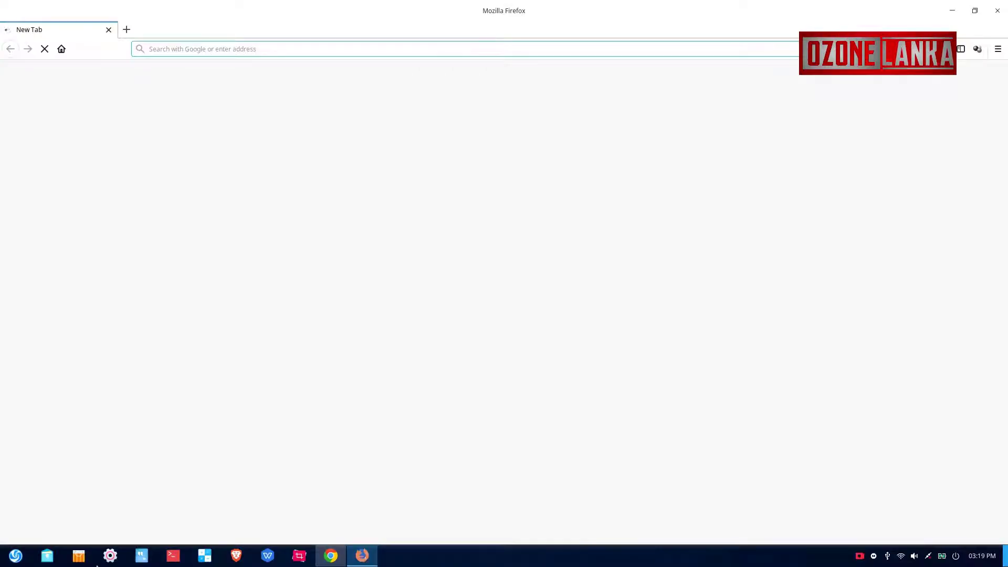
- Load 10.10.100.254 and log into the printer's web interface with its user name and password
{"action": "type", "text": "10"}
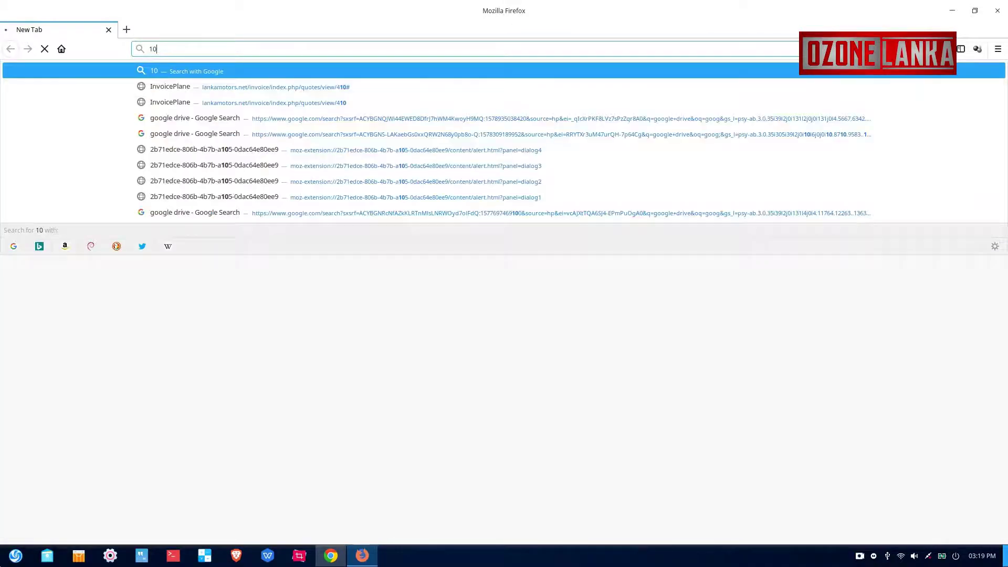
{"action": "type", "text": ".10"}
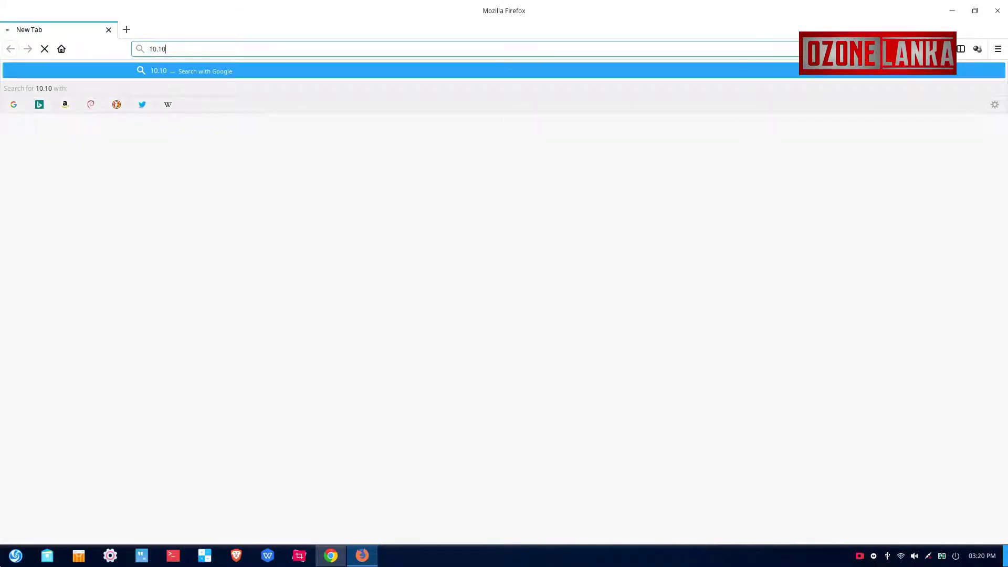
{"action": "type", "text": ".100"}
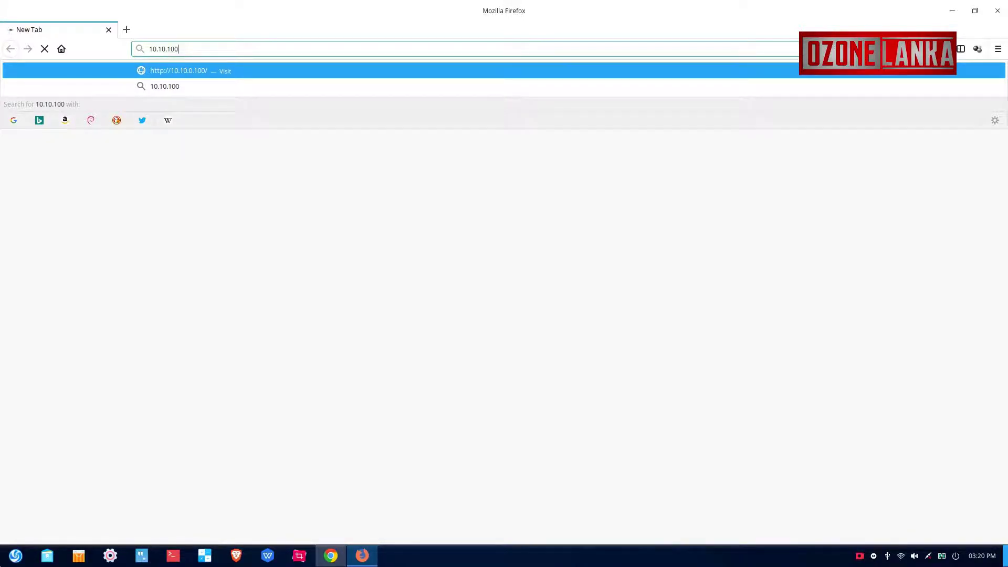
{"action": "type", "text": ".254"}
{"action": "key", "text": "Return"}
{"action": "type", "text": "admin"}
{"action": "key", "text": "Tab"}
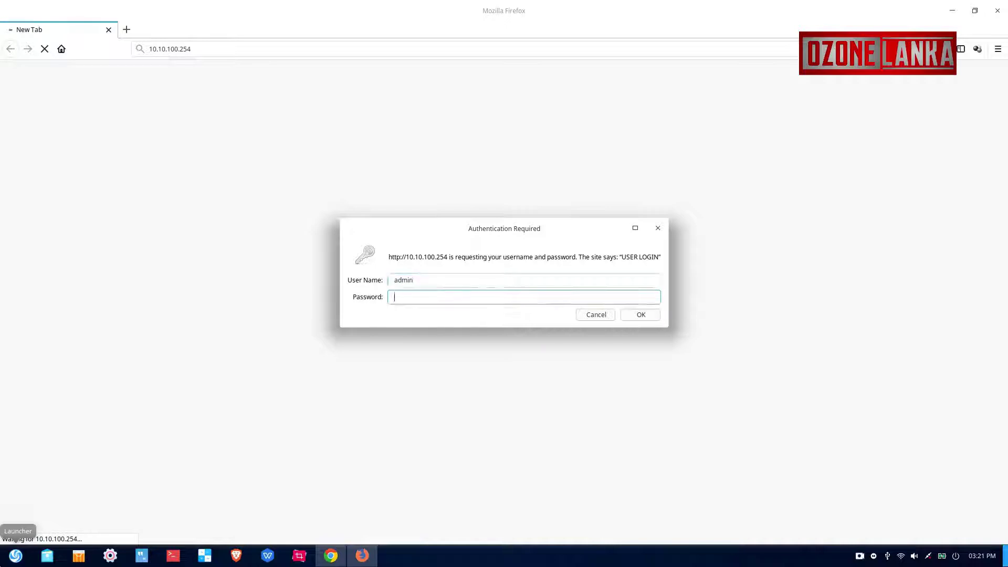
{"action": "type", "text": "admin"}
{"action": "key", "text": "Return"}
- In STA Setting, scan for networks and select Slt Fiber as the network to join
{"action": "left_click", "coordinate": [306, 170]}
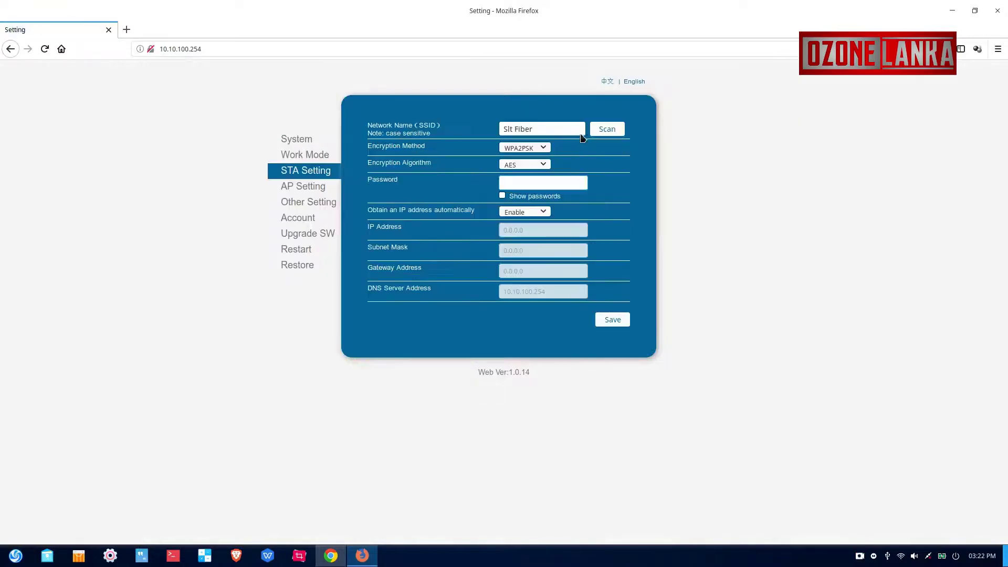
{"action": "left_click", "coordinate": [608, 129]}
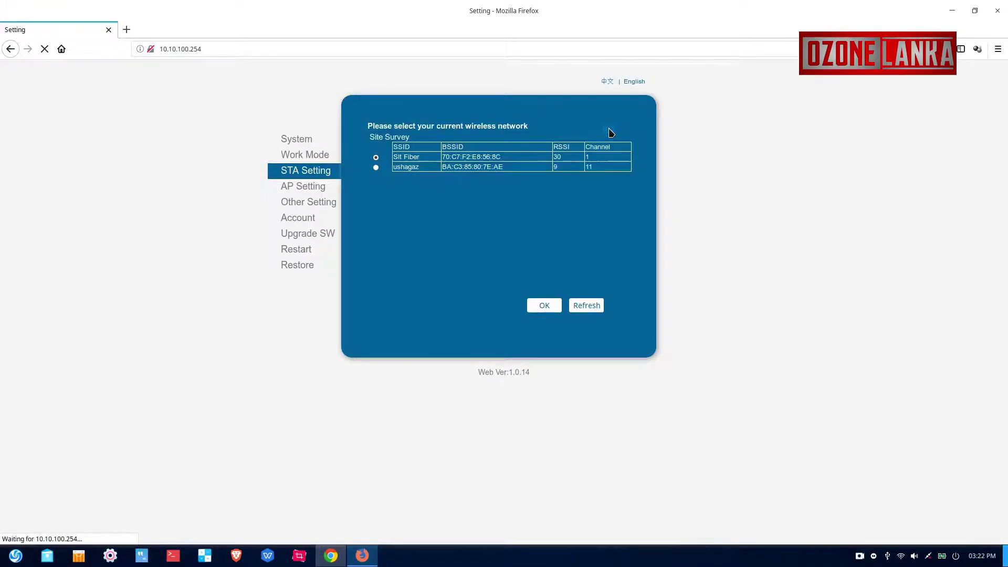
{"action": "left_click", "coordinate": [375, 157]}
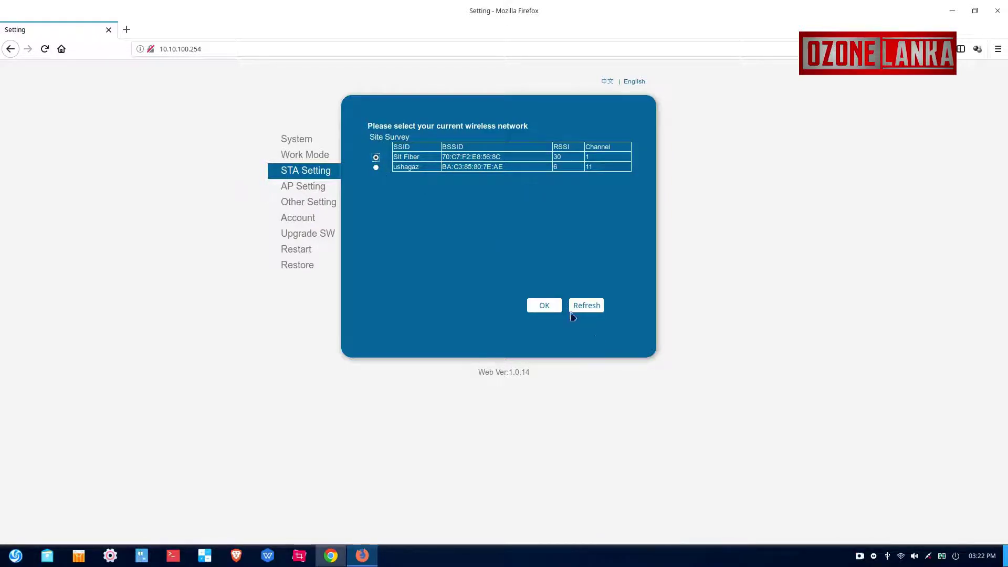
{"action": "left_click", "coordinate": [556, 307]}
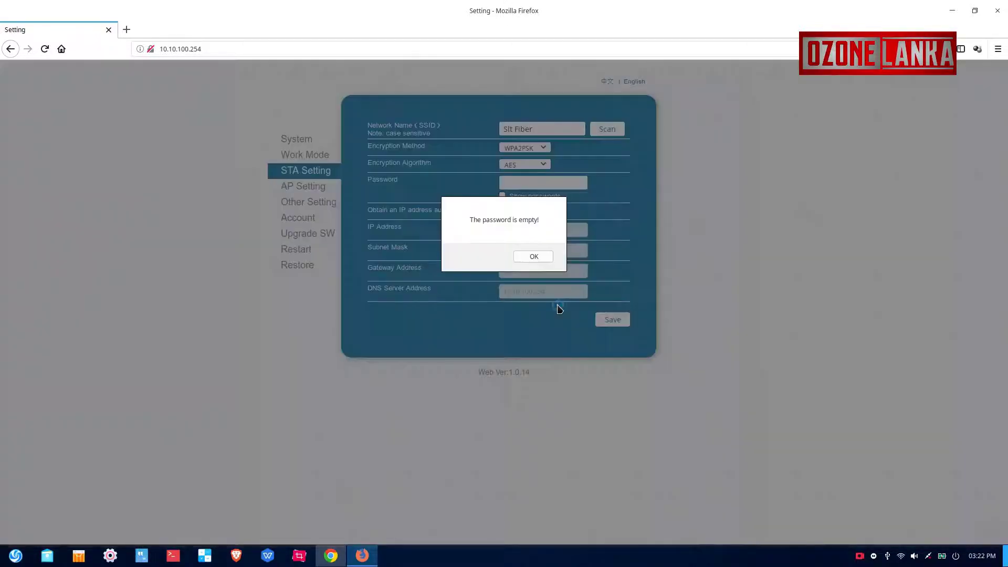
{"action": "left_click", "coordinate": [533, 257]}
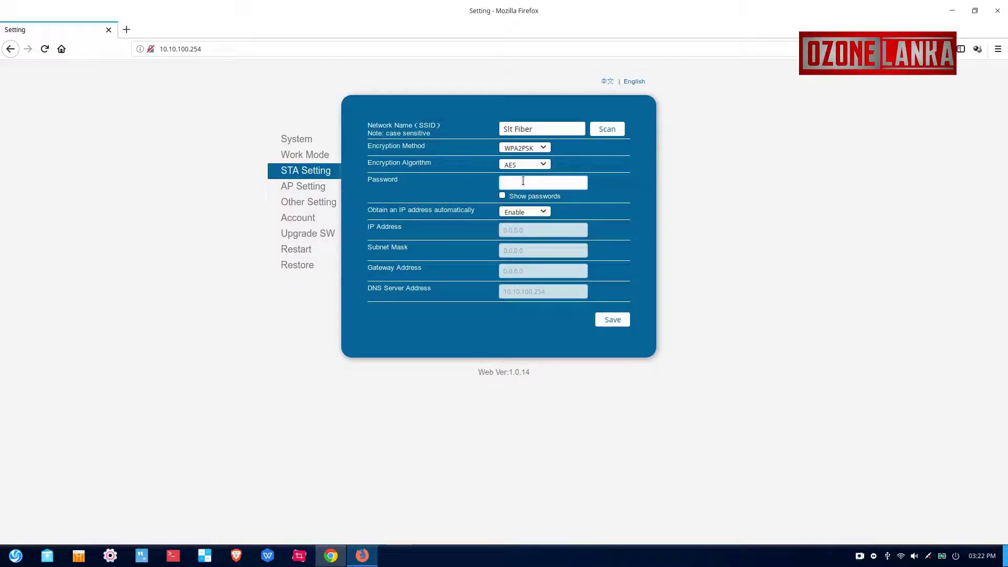
- Enter the Slt Fiber Wi-Fi password, save the station settings, and decline storing the login
{"action": "type", "text": "123456789"}
{"action": "left_click", "coordinate": [617, 321]}
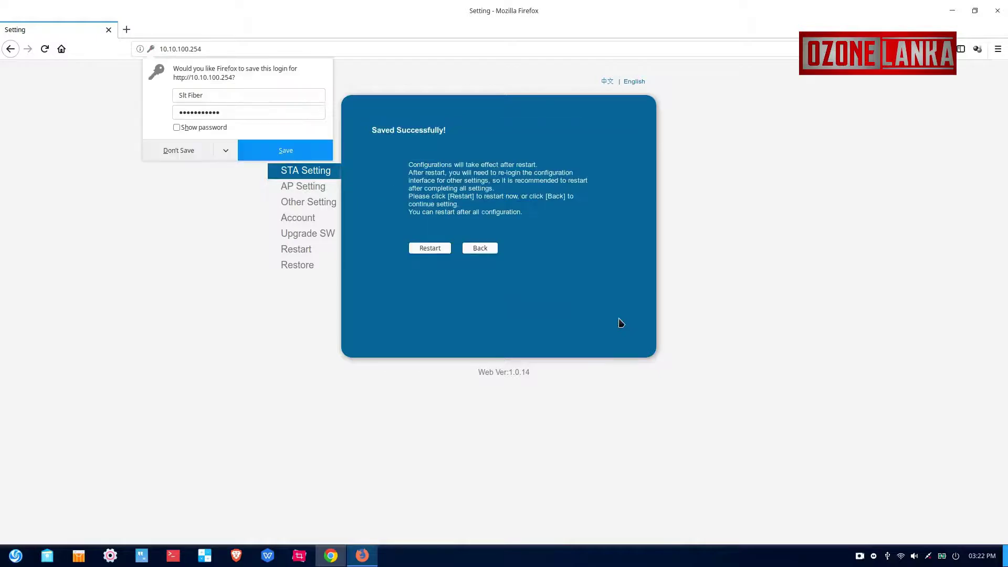
{"action": "left_click", "coordinate": [192, 154]}
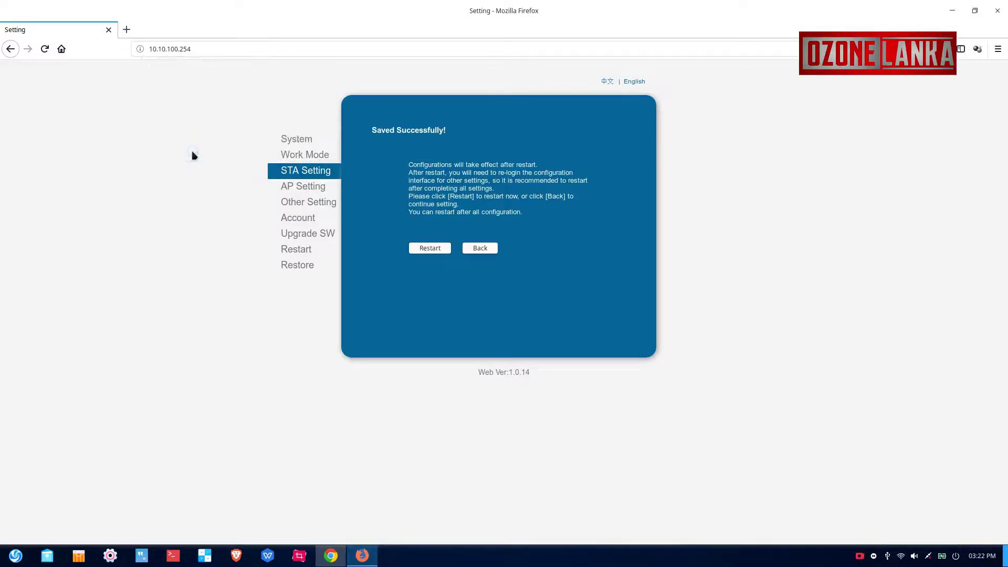
- Restart the printer and reopen STA Setting, which shows Slt Fiber with IP 192.168.1.67
{"action": "left_click", "coordinate": [429, 248]}
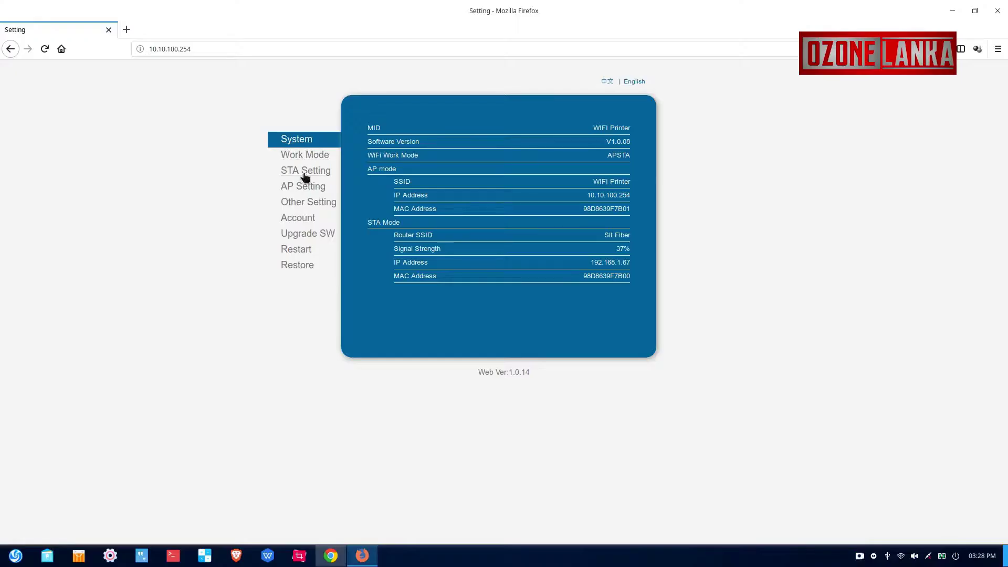
{"action": "left_click", "coordinate": [304, 173]}
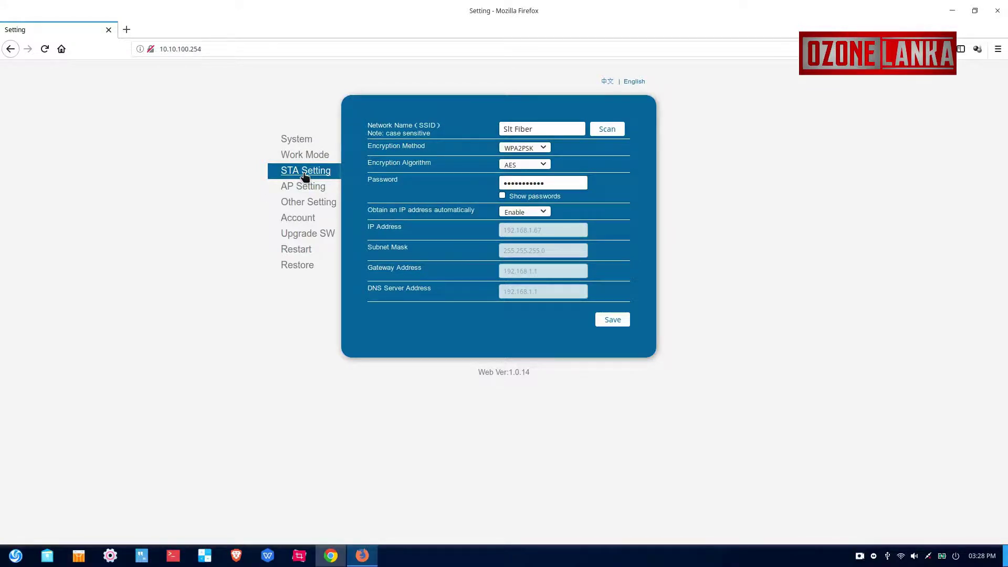
- Disable automatic IP addressing, set static IP 192.168.1.100, save, and restart the printer
{"action": "left_click", "coordinate": [546, 211]}
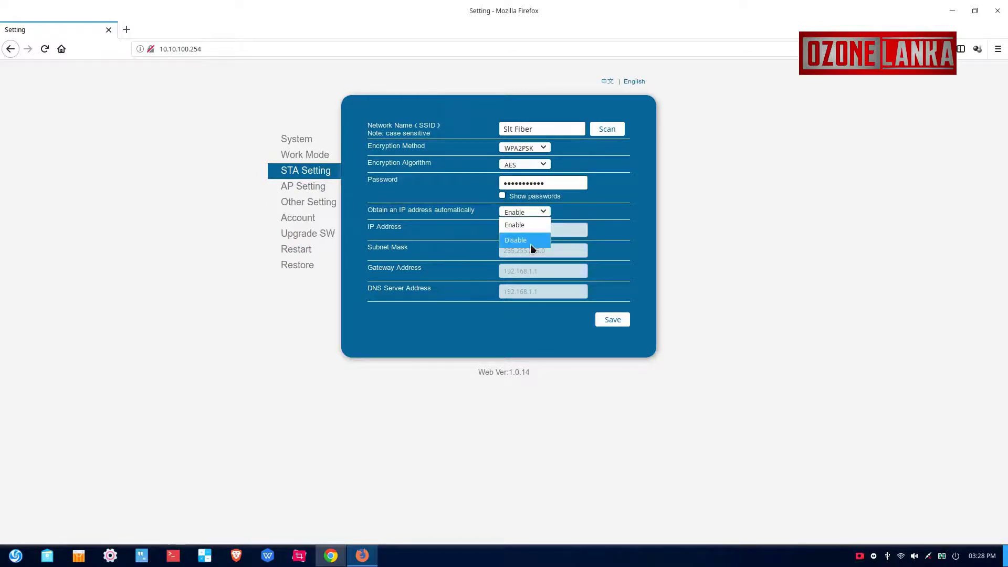
{"action": "left_click", "coordinate": [530, 243]}
{"action": "left_click", "coordinate": [545, 231]}
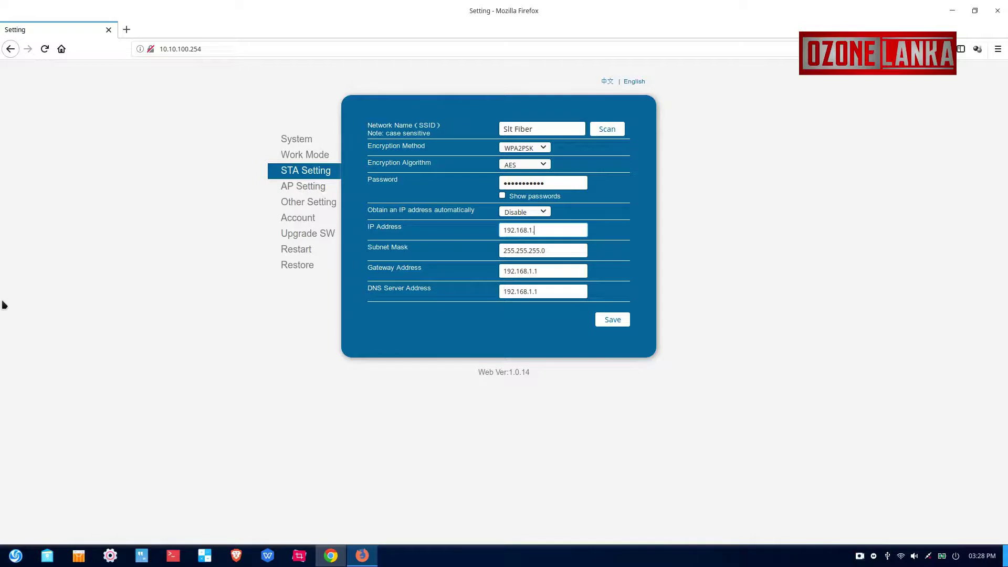
{"action": "type", "text": "00"}
{"action": "left_click", "coordinate": [612, 320]}
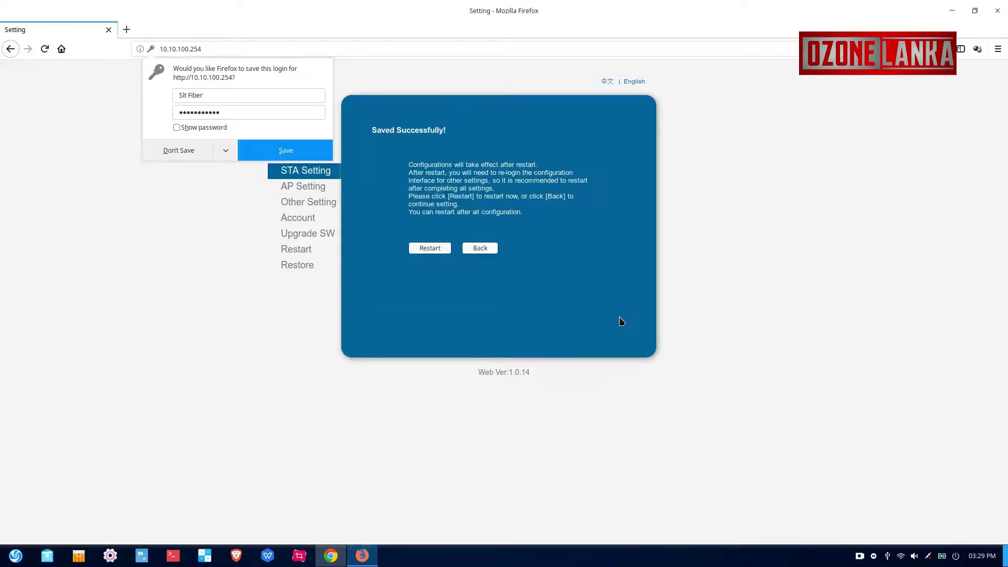
{"action": "left_click", "coordinate": [434, 251]}
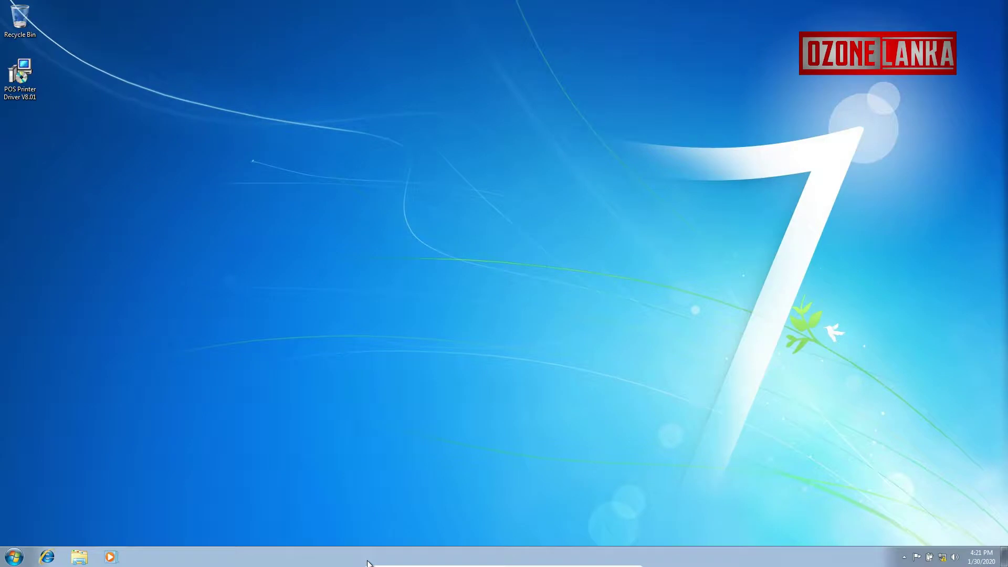
- Open cmd and ping 192.168.1.100, getting four replies with 0% loss
{"action": "key", "text": "super+r"}
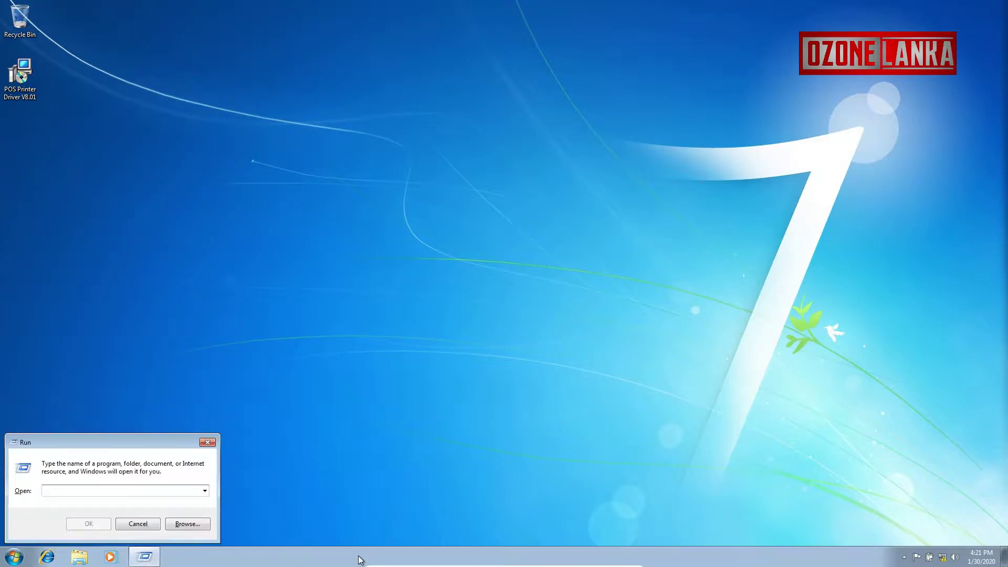
{"action": "type", "text": "cmd"}
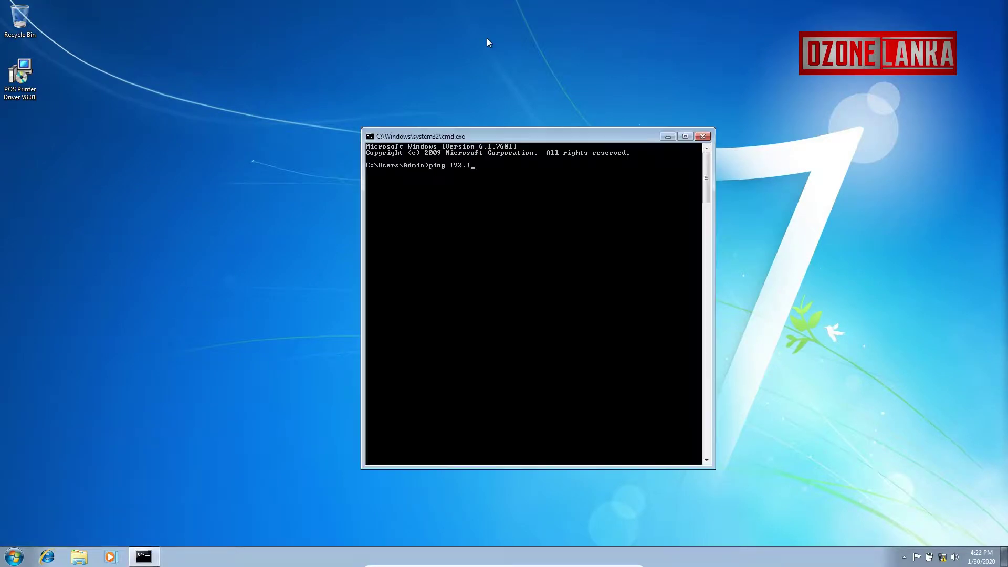
{"action": "type", "text": "8.1.100"}
{"action": "key", "text": "Return"}
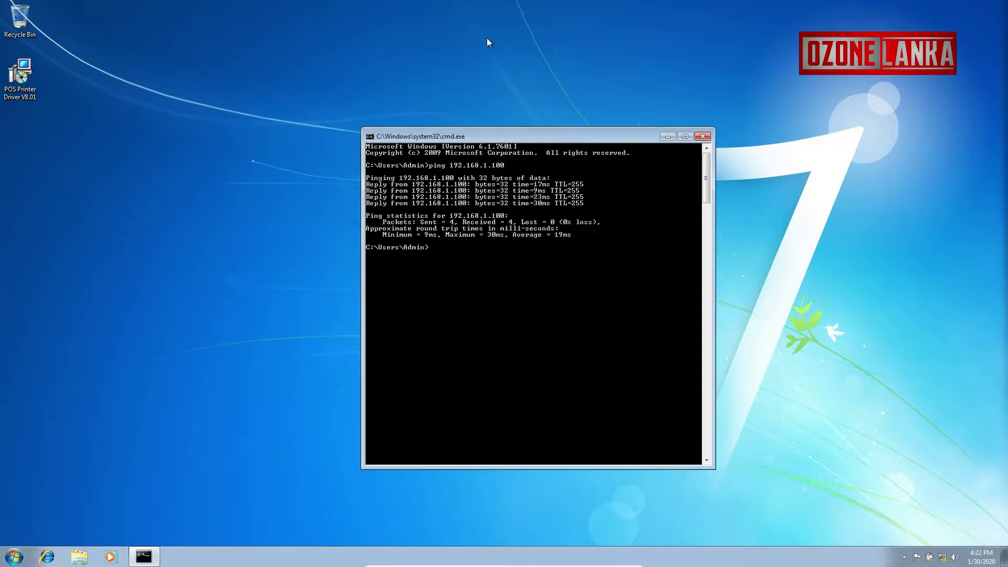
- Close Command Prompt and install POS Printer Driver V8.01 to C:\POS Printer Driver V8.01 with default options
{"action": "left_click", "coordinate": [703, 136]}
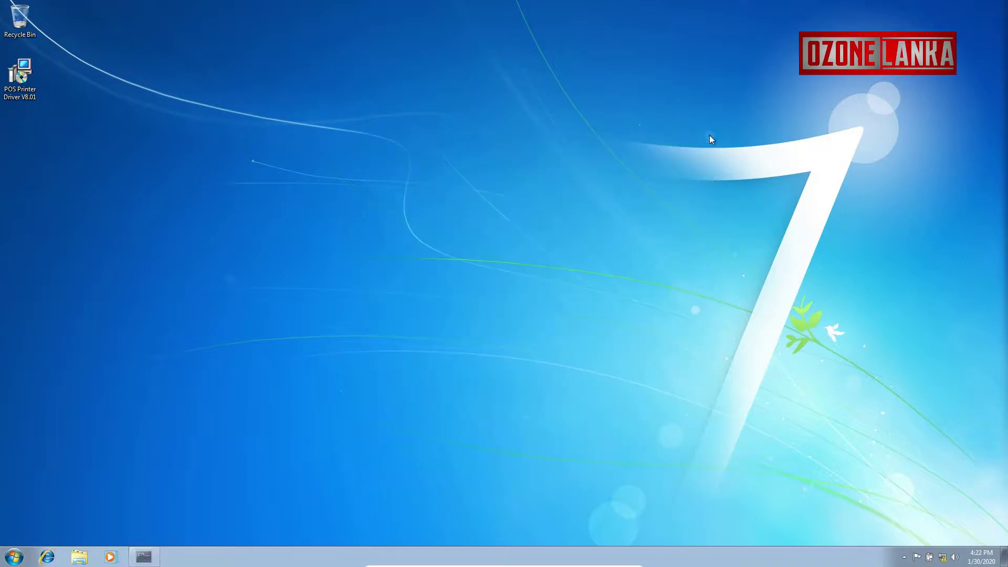
{"action": "left_click", "coordinate": [22, 95]}
{"action": "double_click", "coordinate": [22, 94]}
{"action": "left_click", "coordinate": [550, 289]}
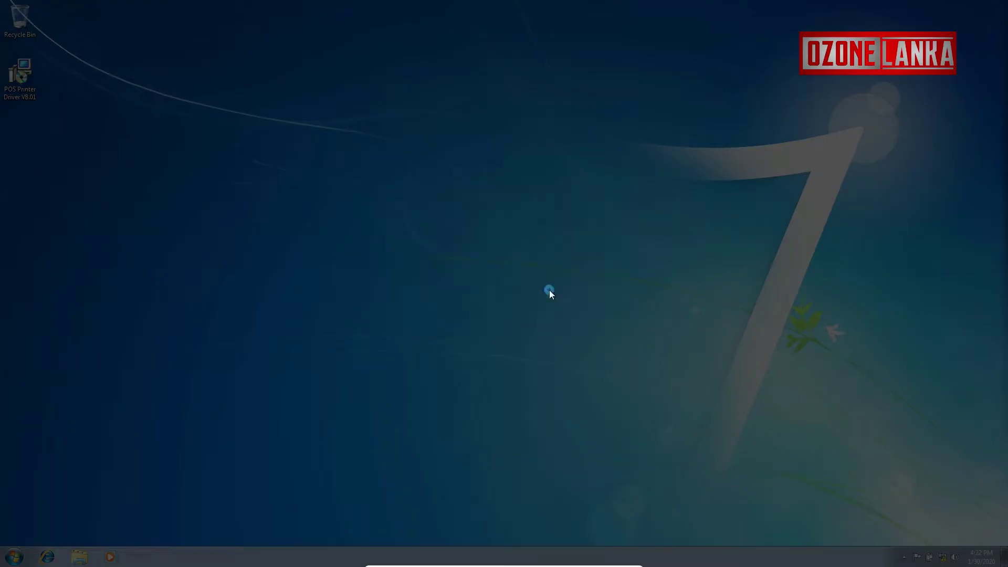
{"action": "left_click", "coordinate": [564, 363]}
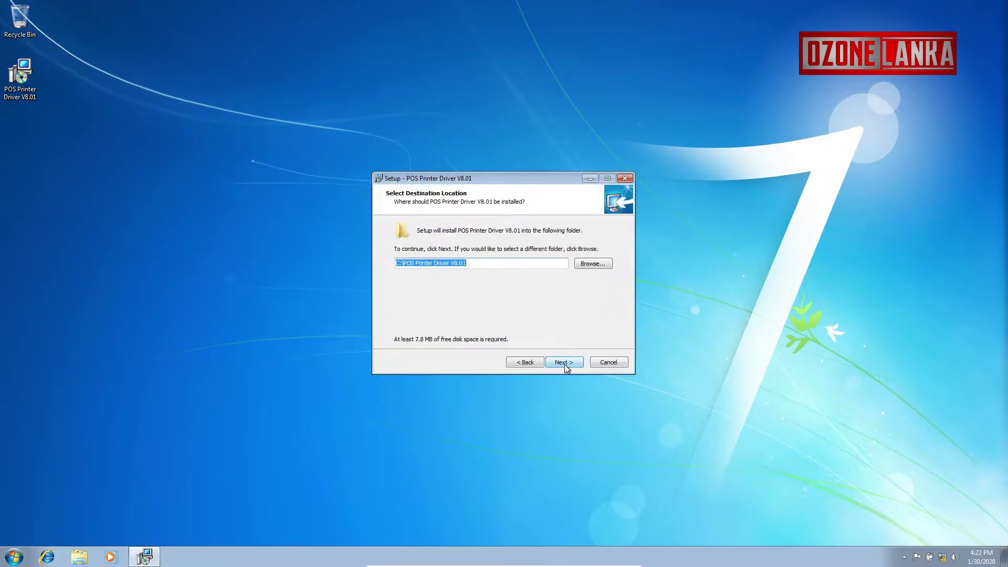
{"action": "left_click", "coordinate": [564, 363]}
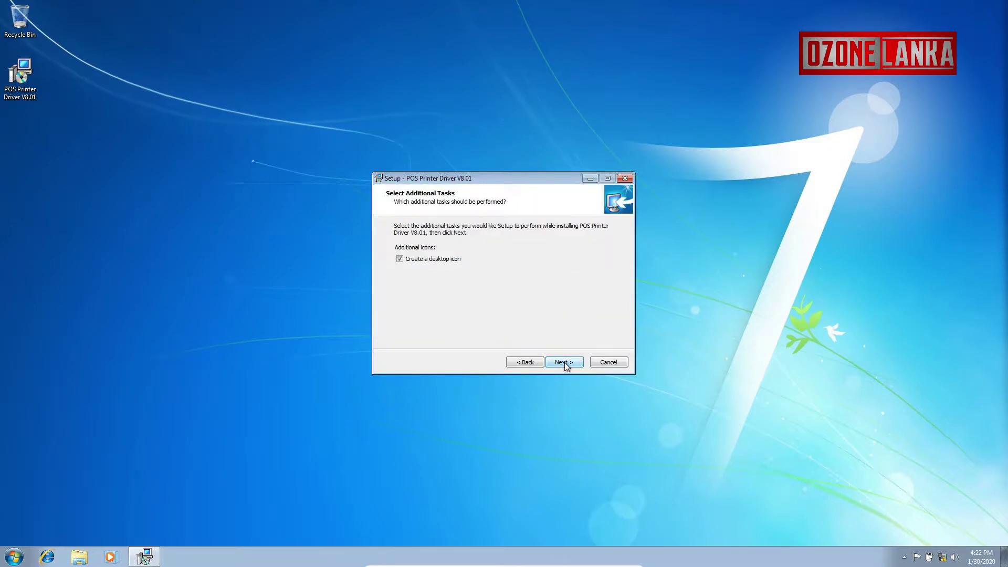
{"action": "left_click", "coordinate": [558, 364]}
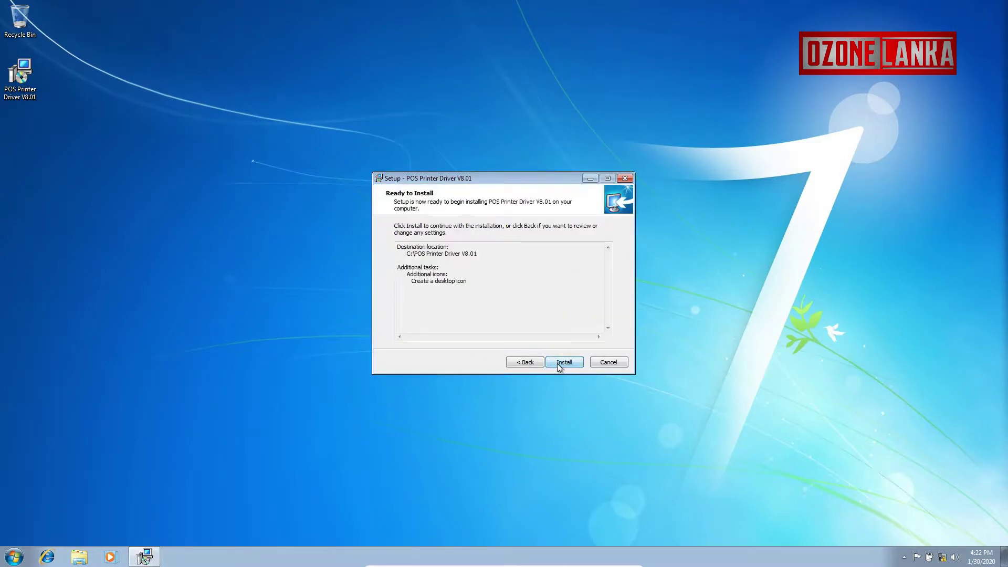
{"action": "left_click", "coordinate": [566, 364]}
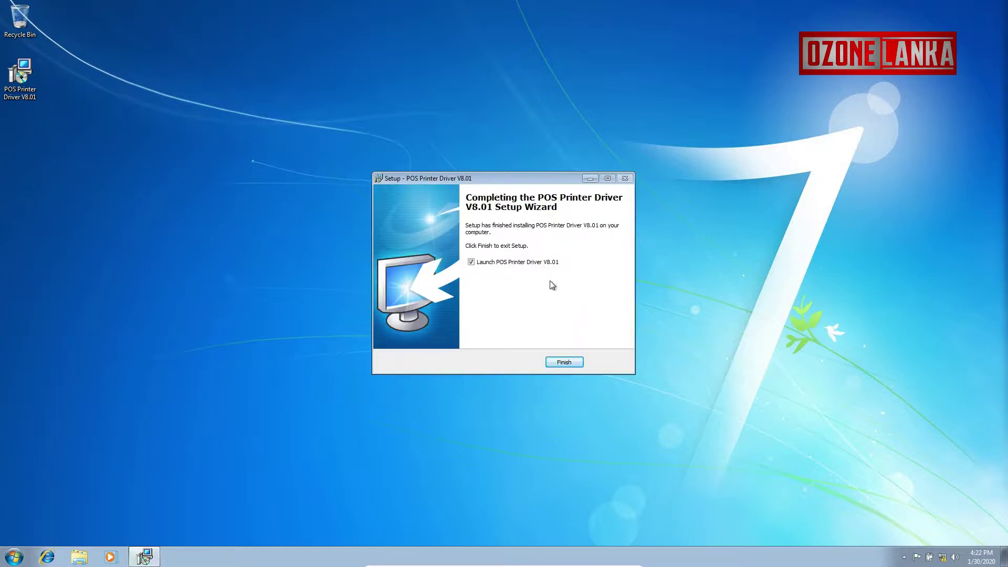
{"action": "left_click", "coordinate": [563, 361]}
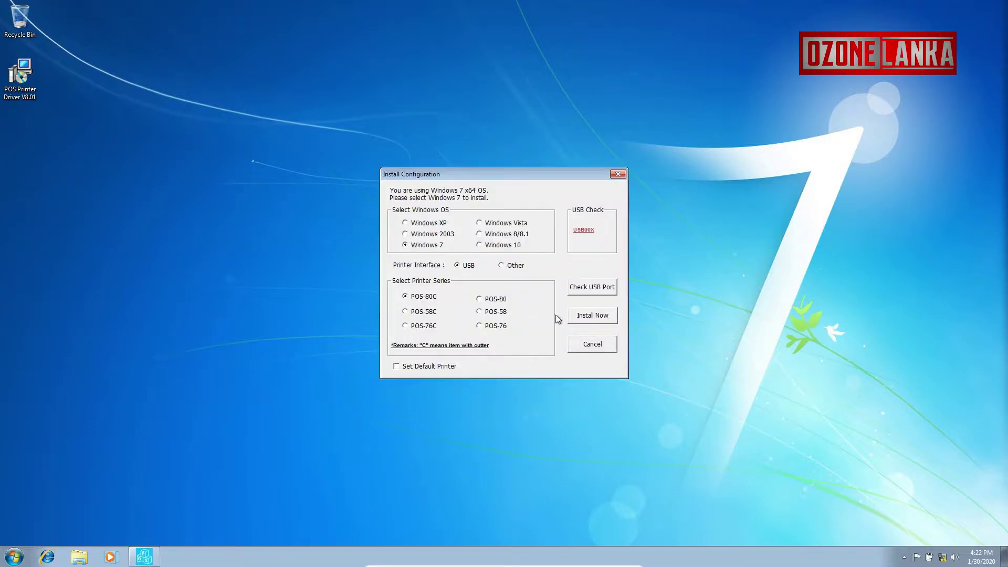
- Install the POS-80C driver for Windows 7 and start adding a port in its properties
{"action": "left_click", "coordinate": [591, 315]}
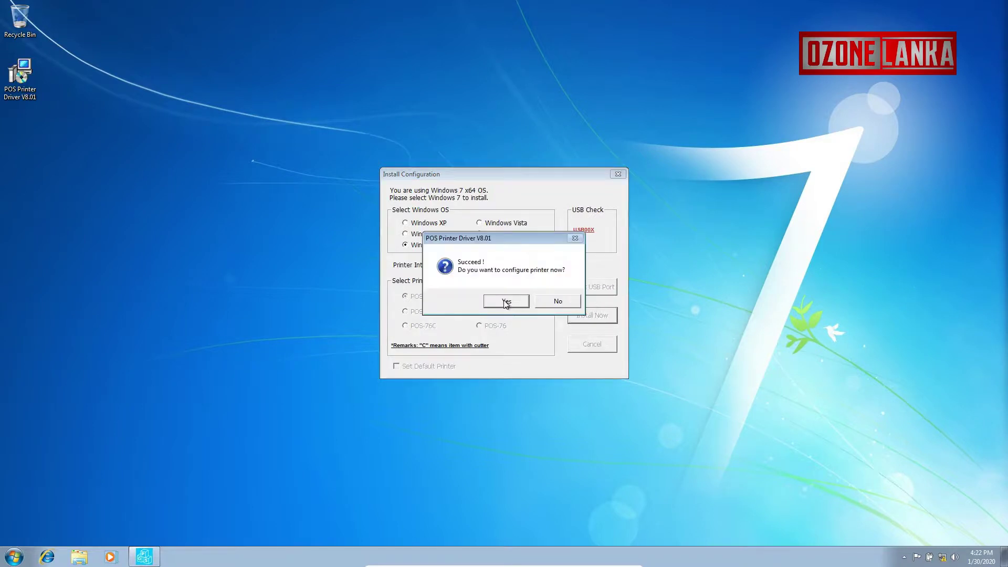
{"action": "left_click", "coordinate": [503, 301]}
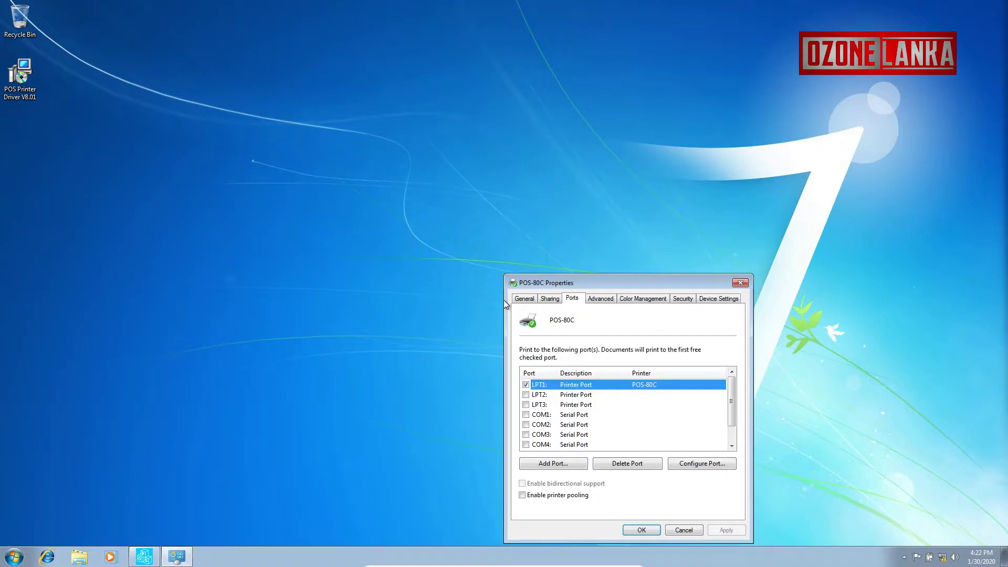
{"action": "left_click_drag", "start_coordinate": [624, 283], "coordinate": [424, 171]}
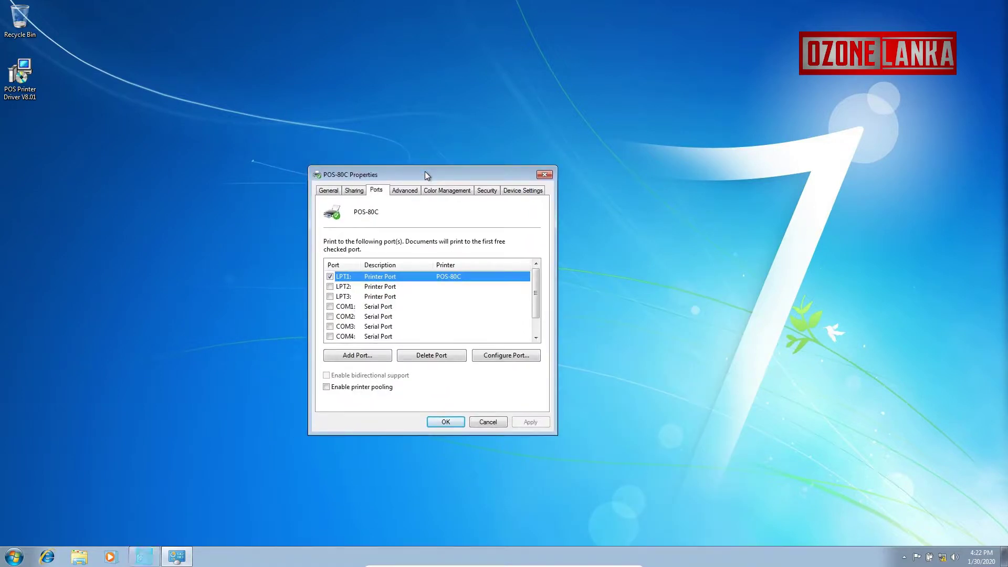
{"action": "left_click", "coordinate": [365, 356]}
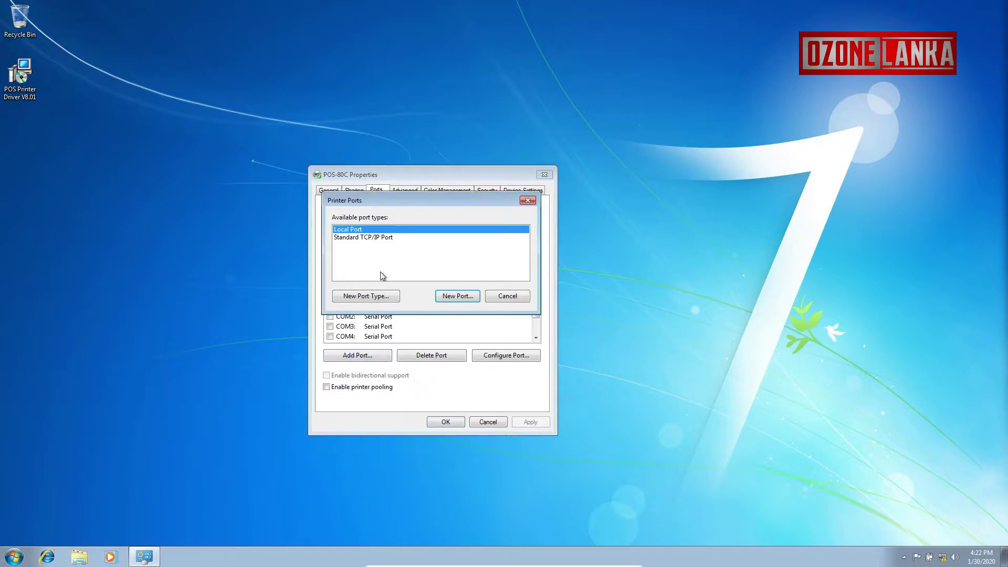
- Create a new Standard TCP/IP port for 192.168.1.100 with a Custom device type
{"action": "left_click", "coordinate": [375, 237]}
{"action": "left_click", "coordinate": [460, 298]}
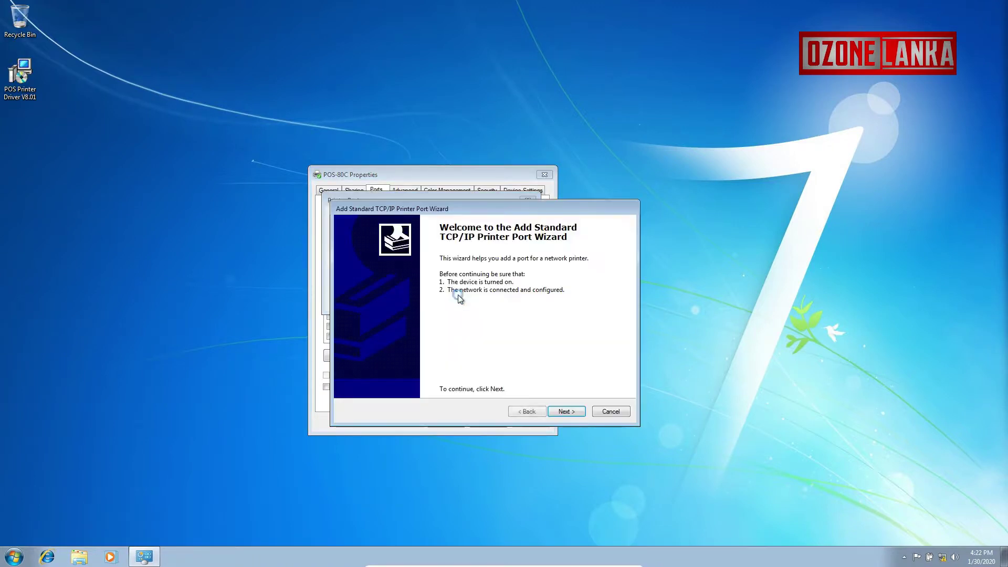
{"action": "left_click", "coordinate": [569, 410]}
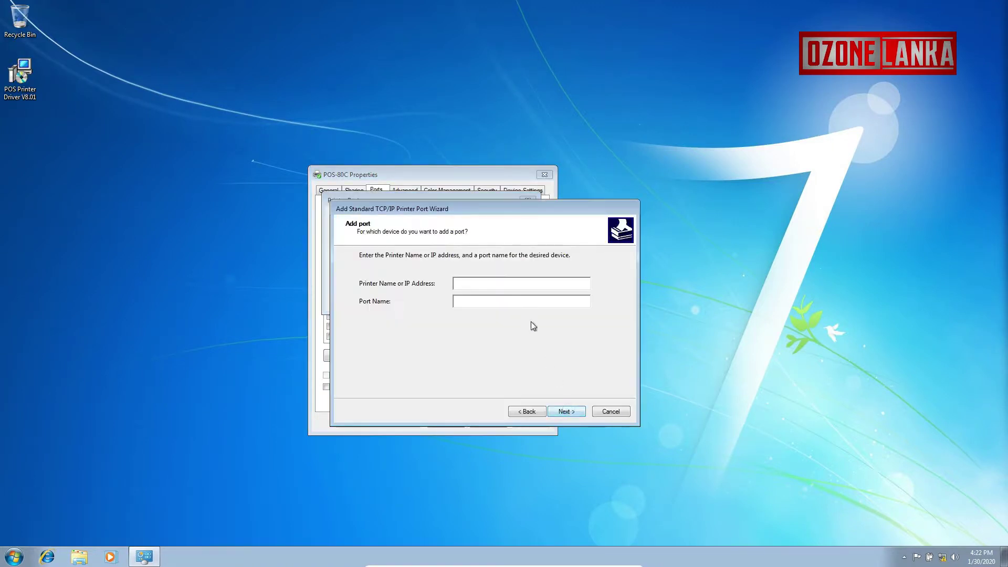
{"action": "type", "text": "192.168.1.100"}
{"action": "left_click", "coordinate": [567, 410]}
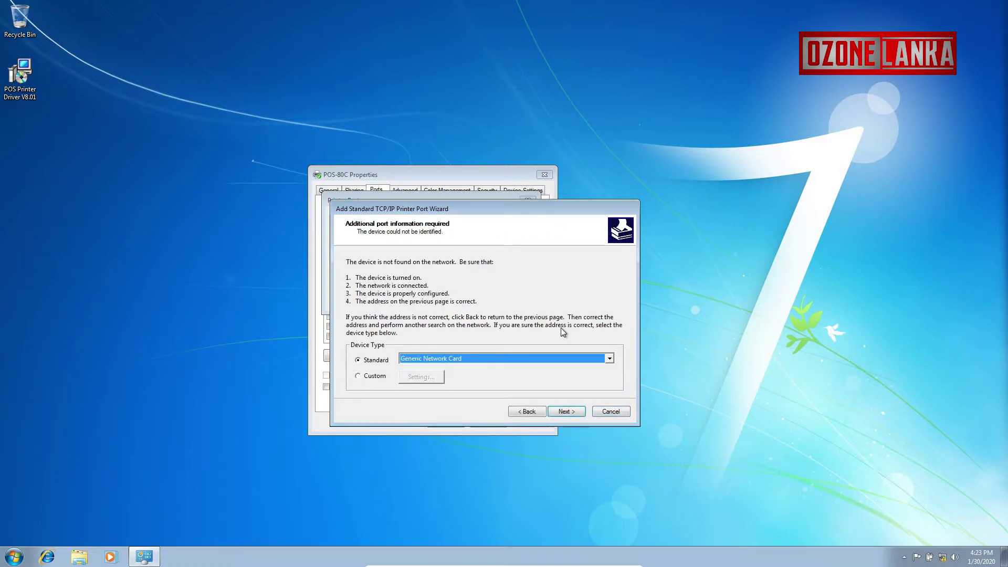
{"action": "left_click", "coordinate": [358, 376]}
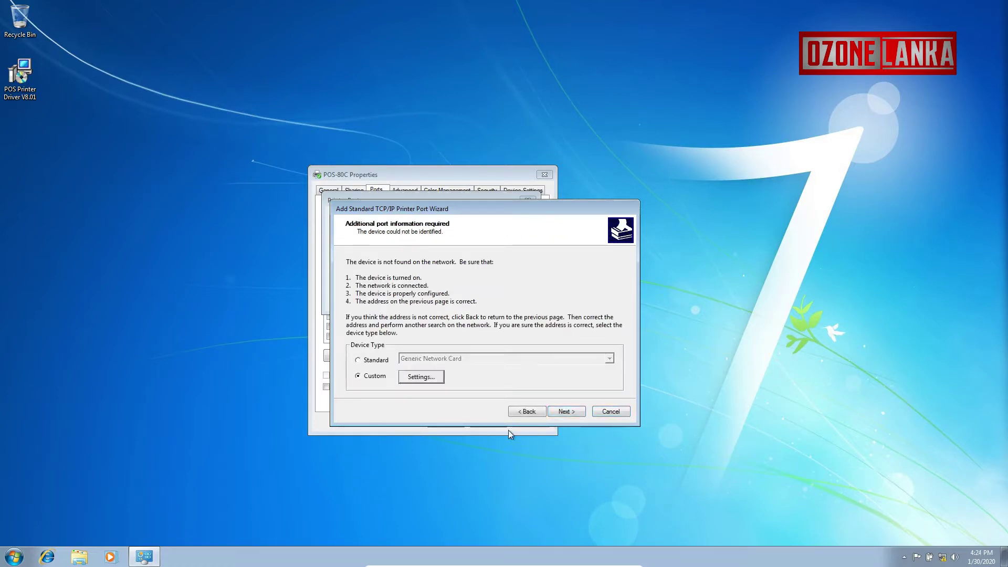
{"action": "left_click", "coordinate": [568, 411]}
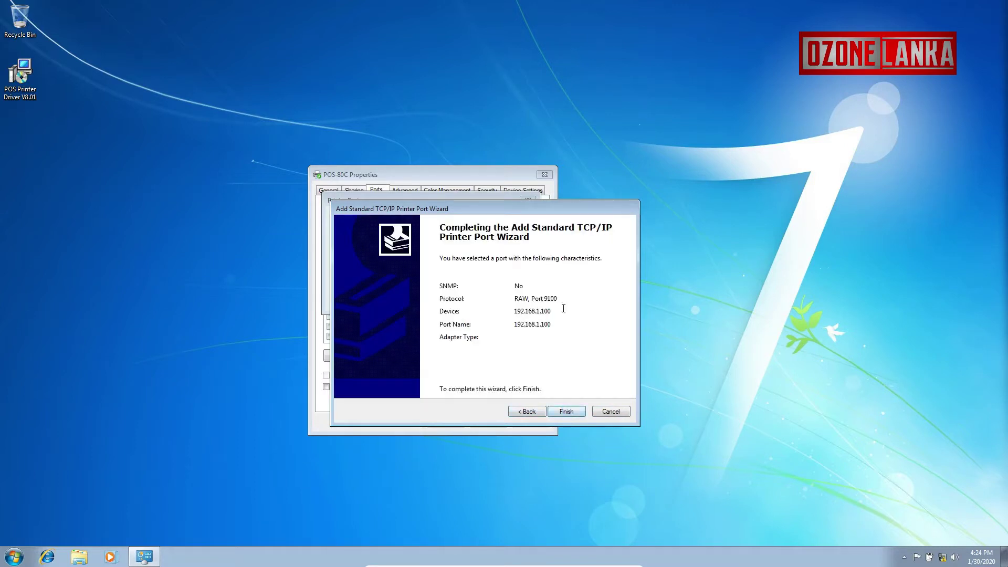
{"action": "left_click", "coordinate": [567, 412]}
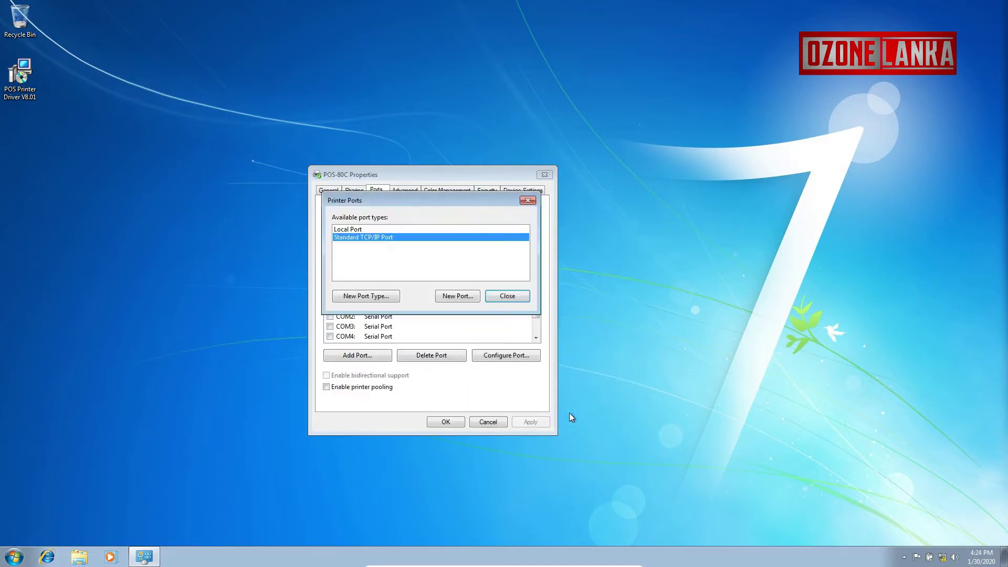
{"action": "left_click", "coordinate": [507, 296]}
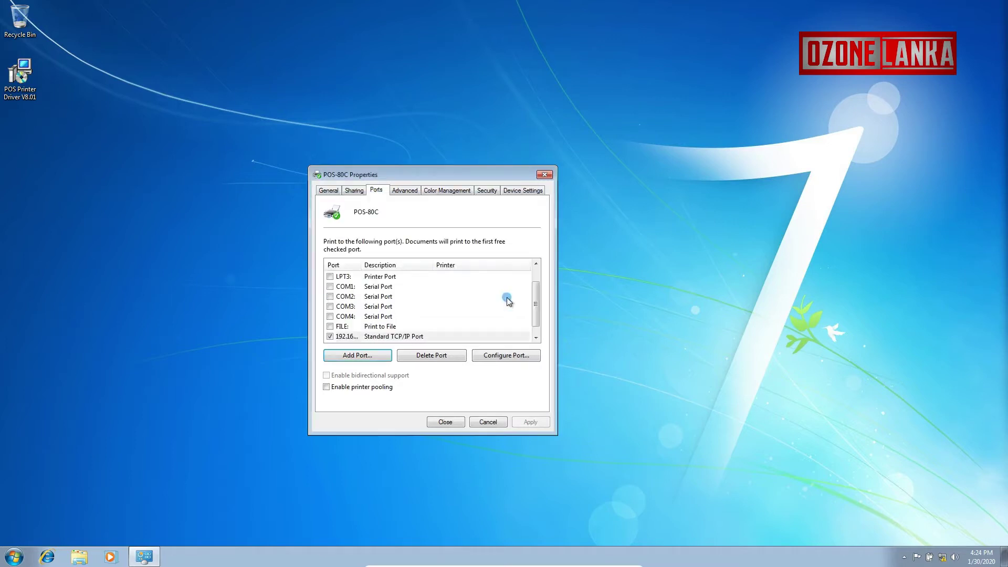
- Close the printer properties and open Devices and Printers from the Start menu
{"action": "left_click", "coordinate": [445, 422]}
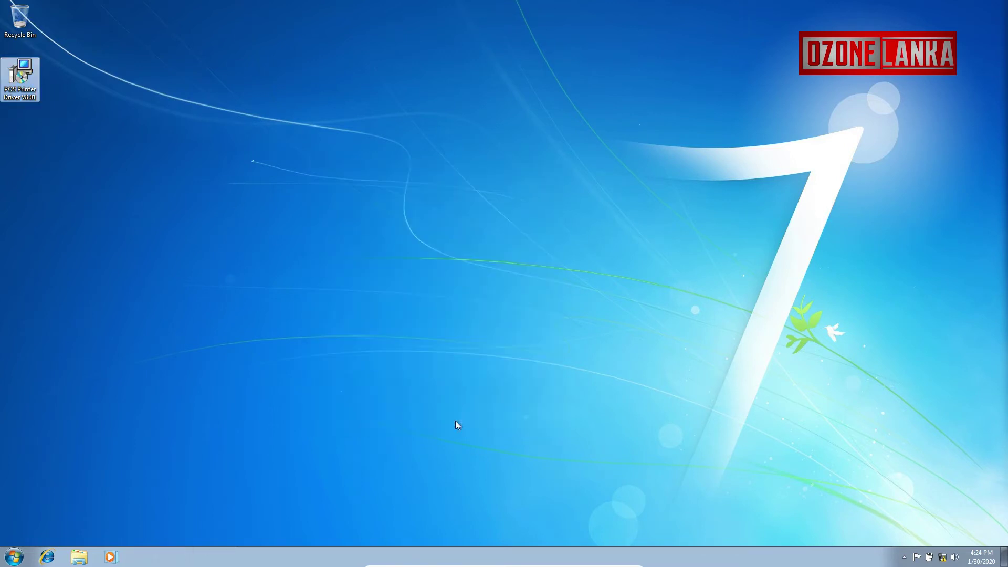
{"action": "left_click", "coordinate": [14, 557]}
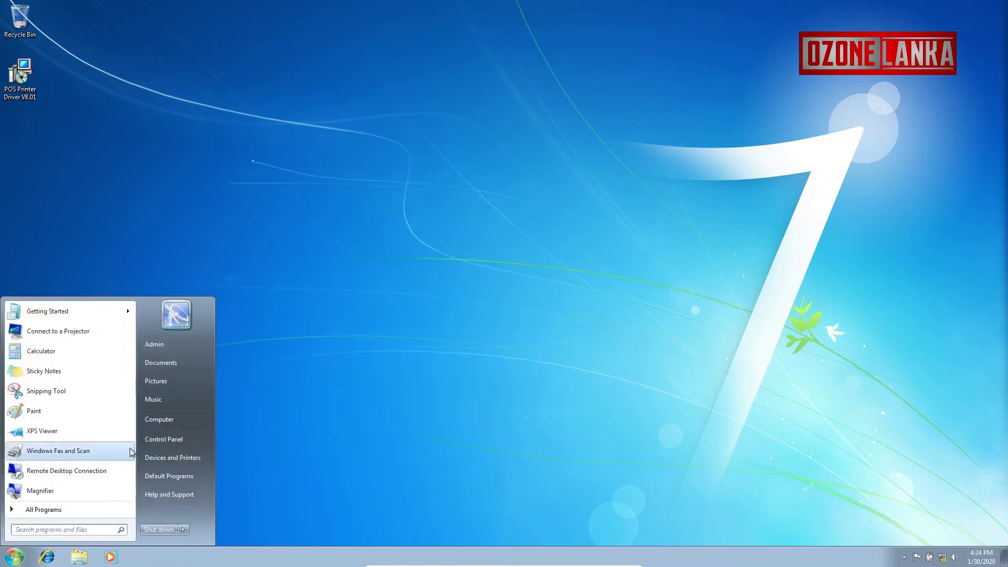
{"action": "left_click", "coordinate": [185, 458]}
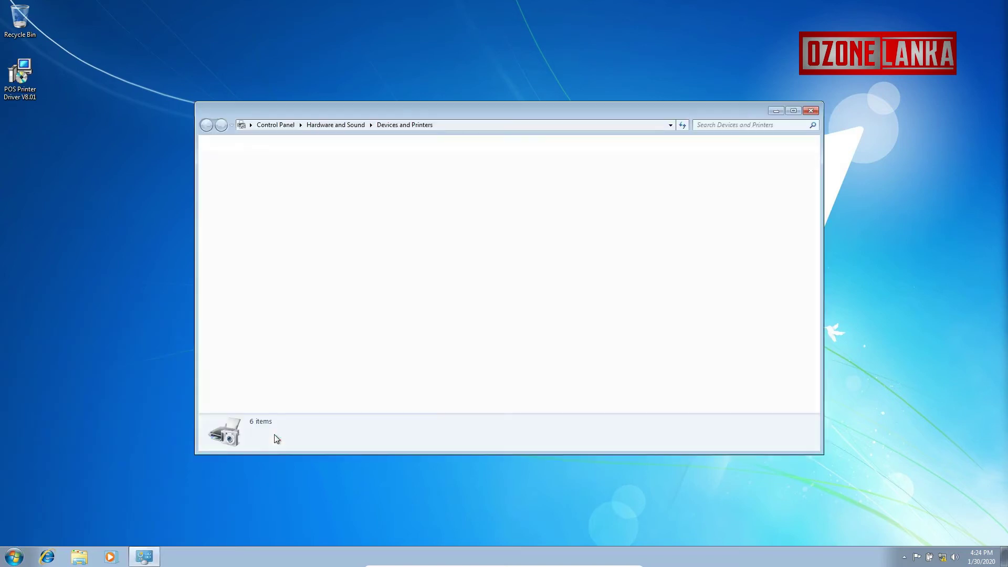
- Print a test page from the POS-80C printer's properties
{"action": "right_click", "coordinate": [350, 290]}
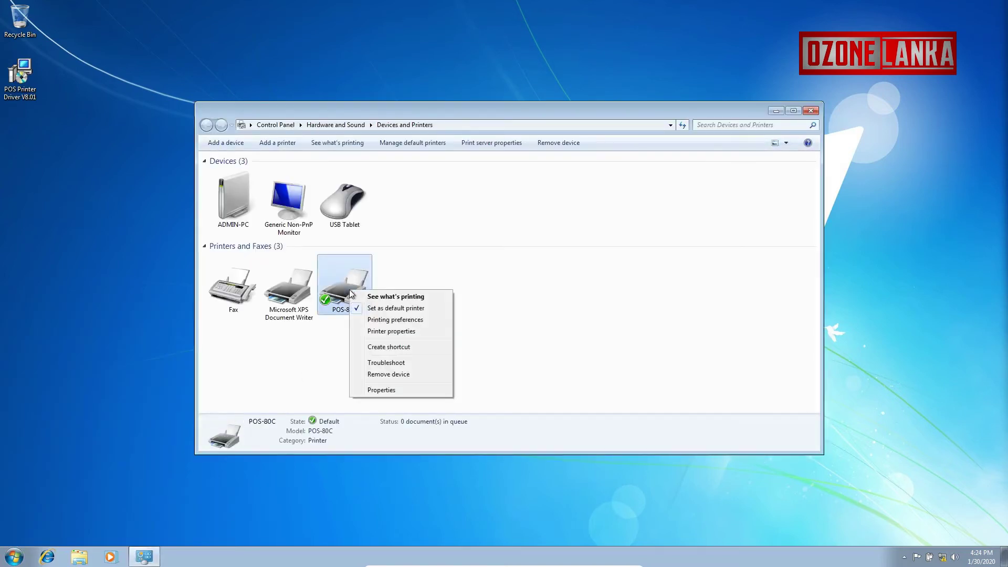
{"action": "left_click", "coordinate": [399, 331]}
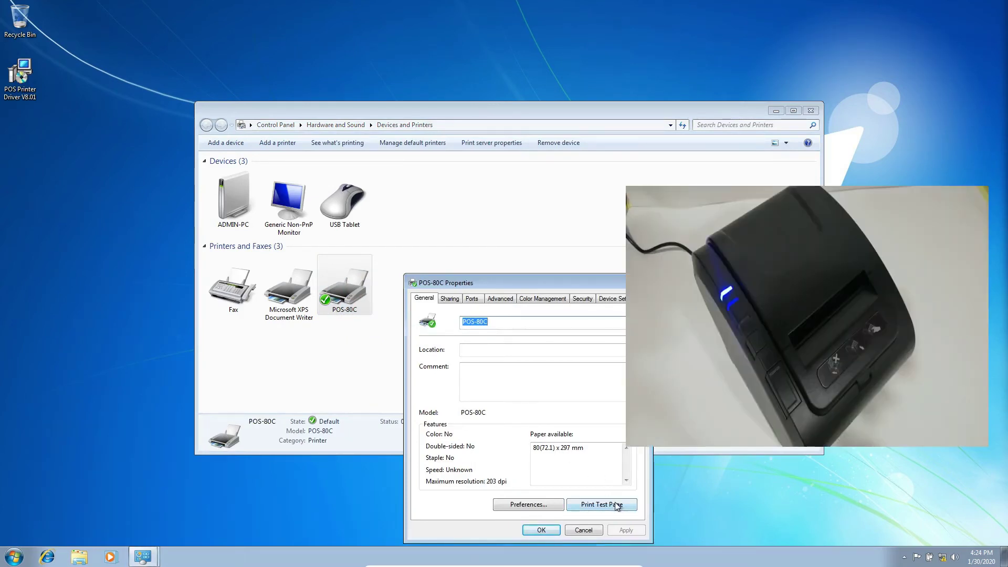
{"action": "left_click", "coordinate": [617, 504]}
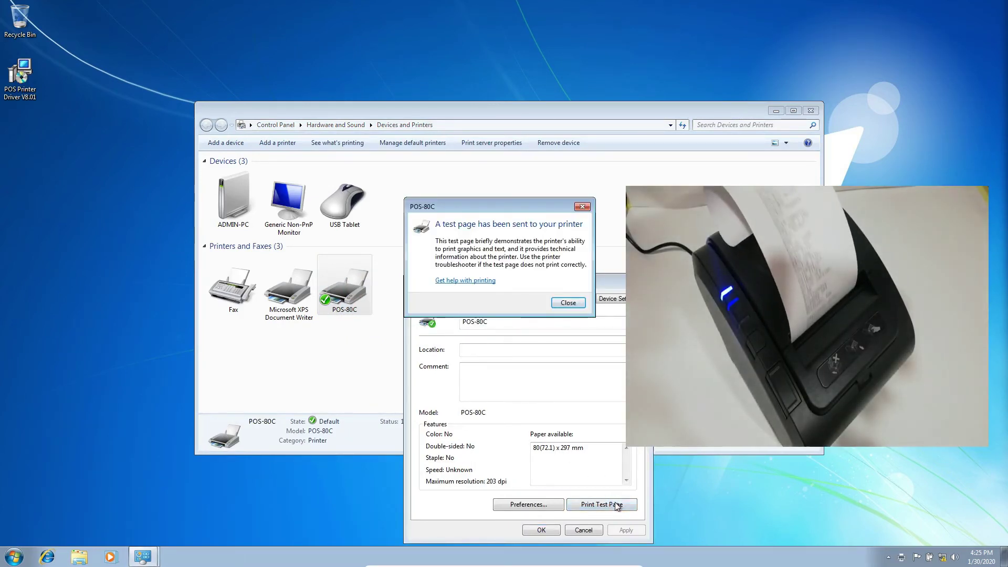